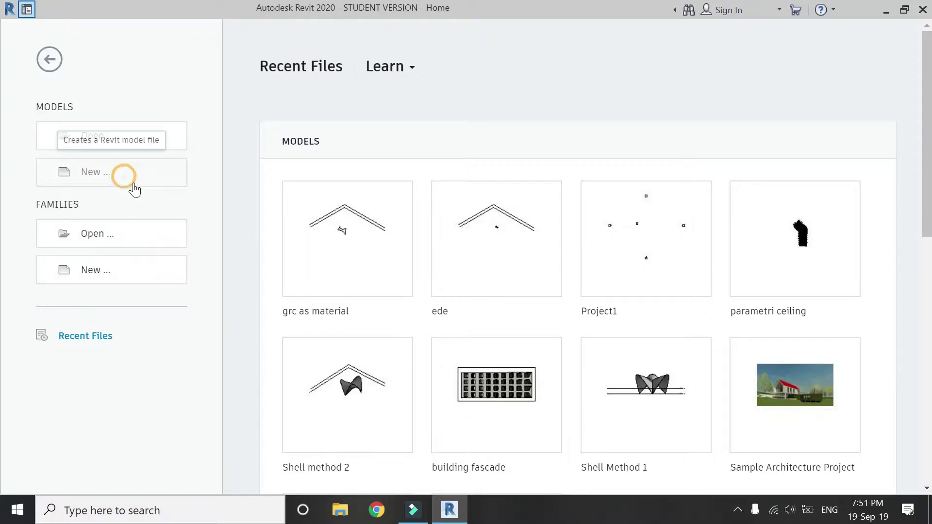
- Start a new project using the Architectural Template
click(391, 224)
click(405, 253)
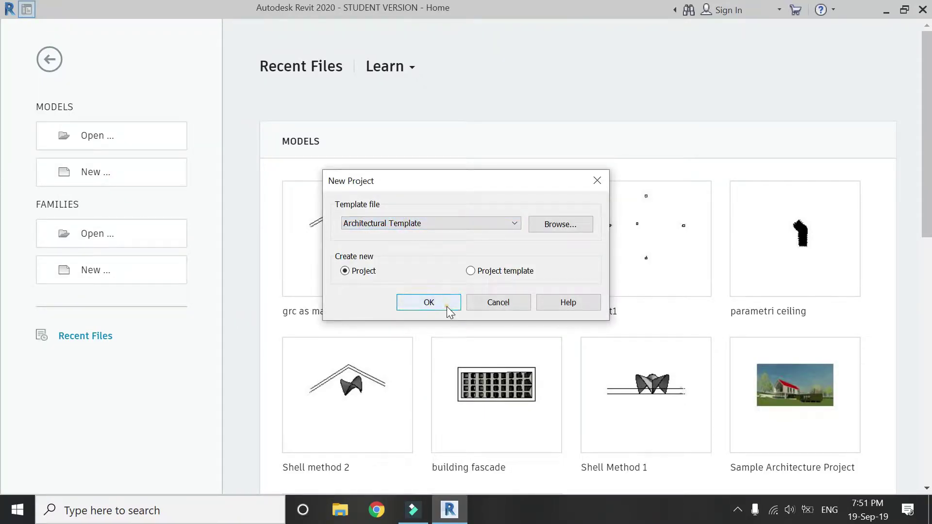
- Create the project and add Level 3 at 33'-0" in the North elevation
click(446, 306)
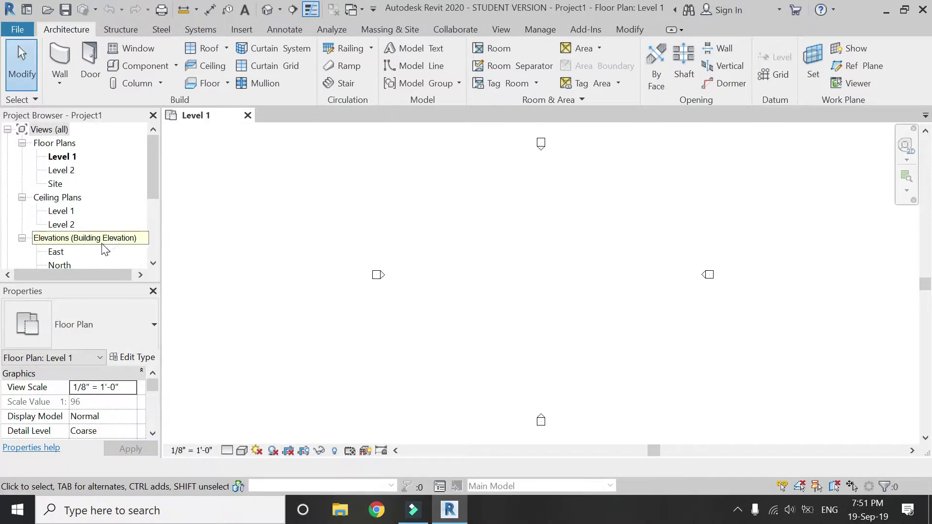
scroll(93, 250, down, 1)
double_click(60, 251)
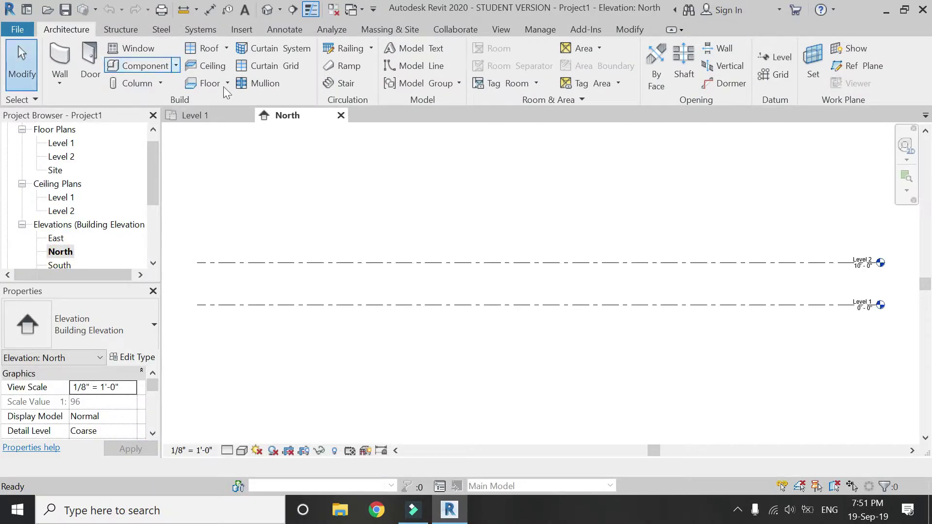
key(l)
key(l)
click(197, 166)
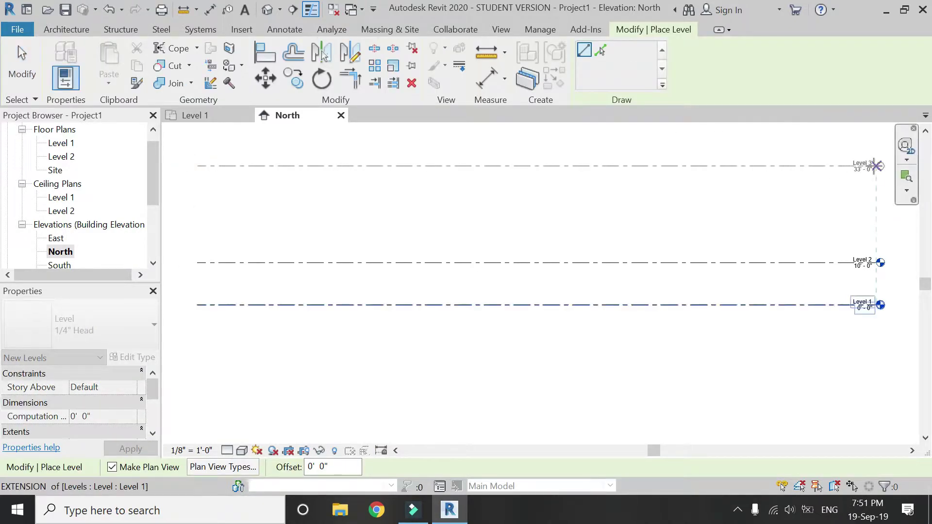
key(Escape)
key(Escape)
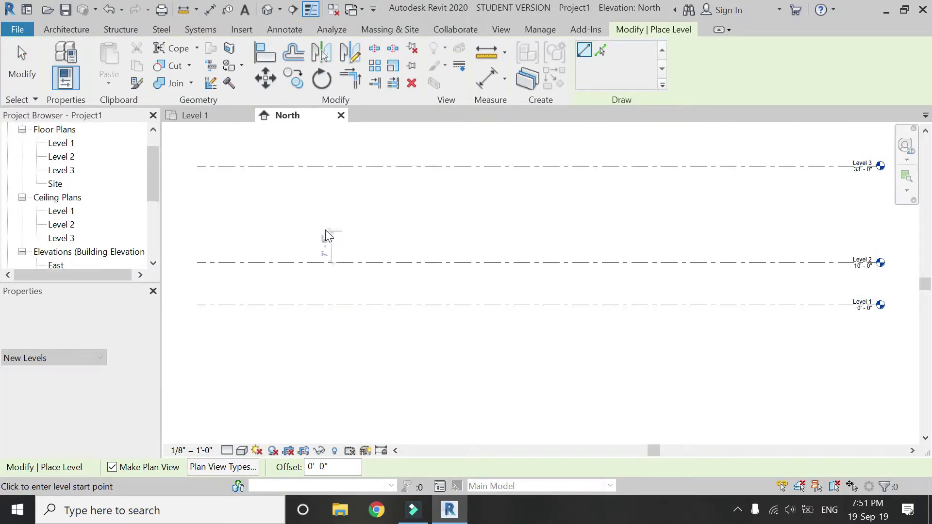
scroll(116, 225, down, 1)
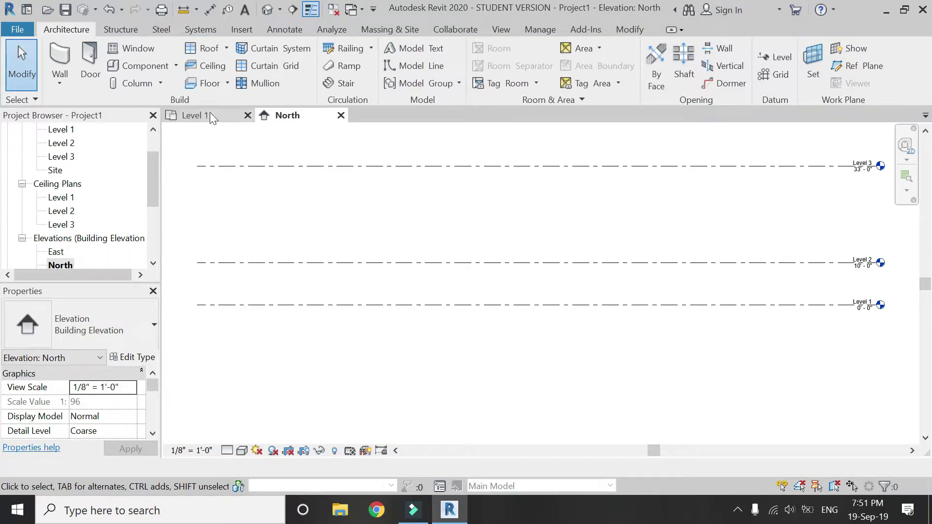
scroll(97, 184, up, 2)
- On the Level 1 plan, start an in-place mass named Mass 1
double_click(68, 157)
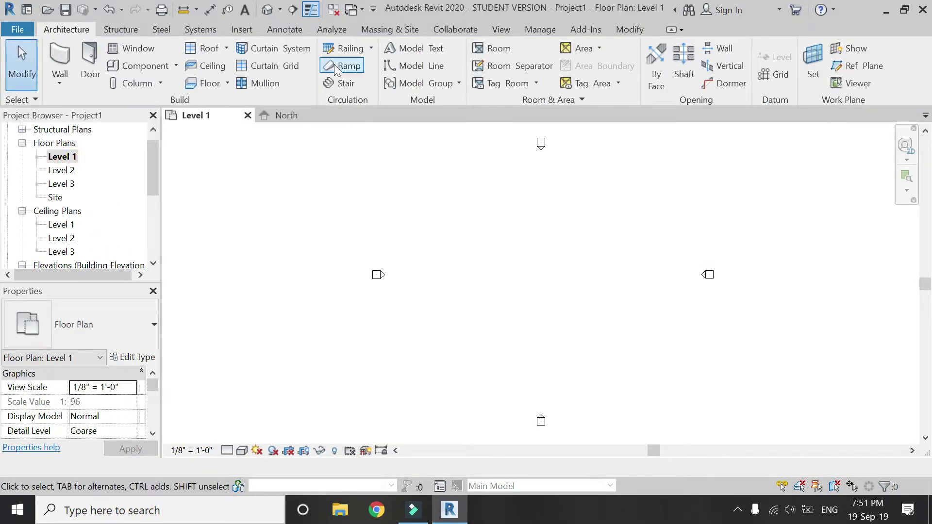
click(391, 30)
click(159, 83)
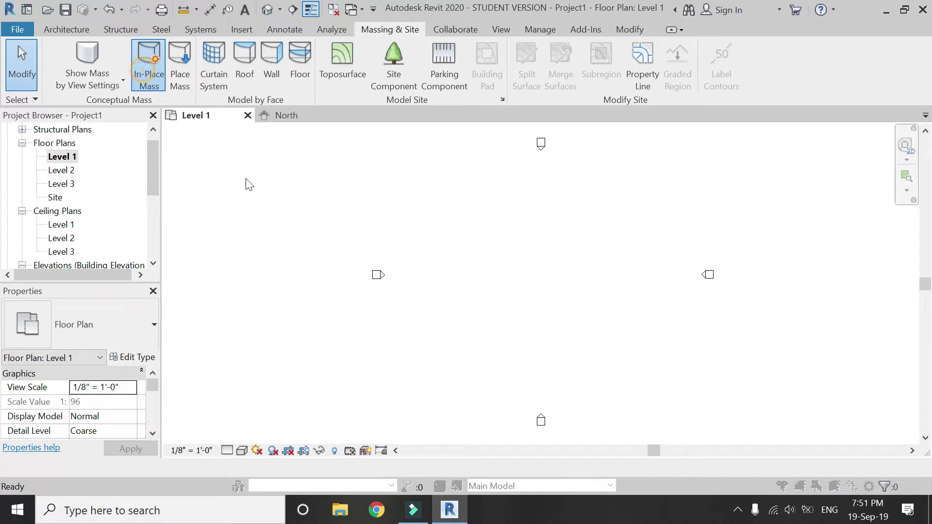
click(567, 316)
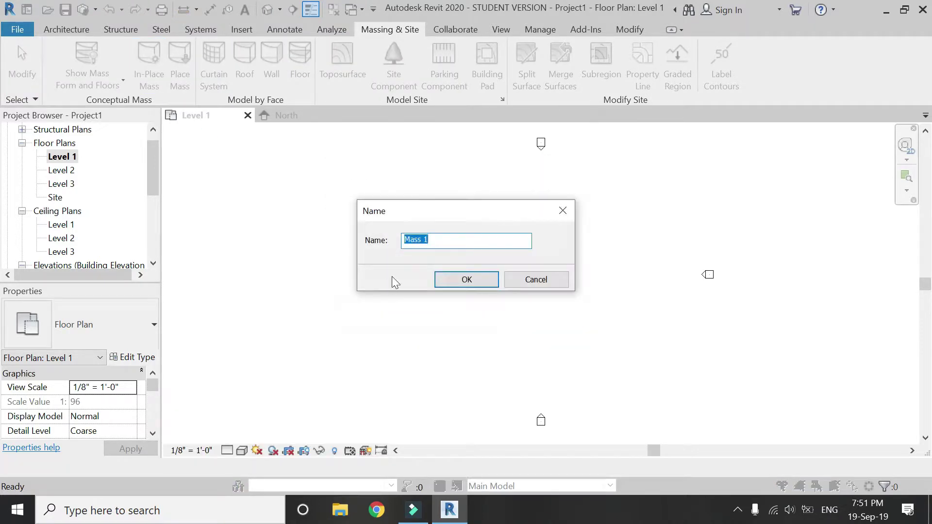
click(453, 275)
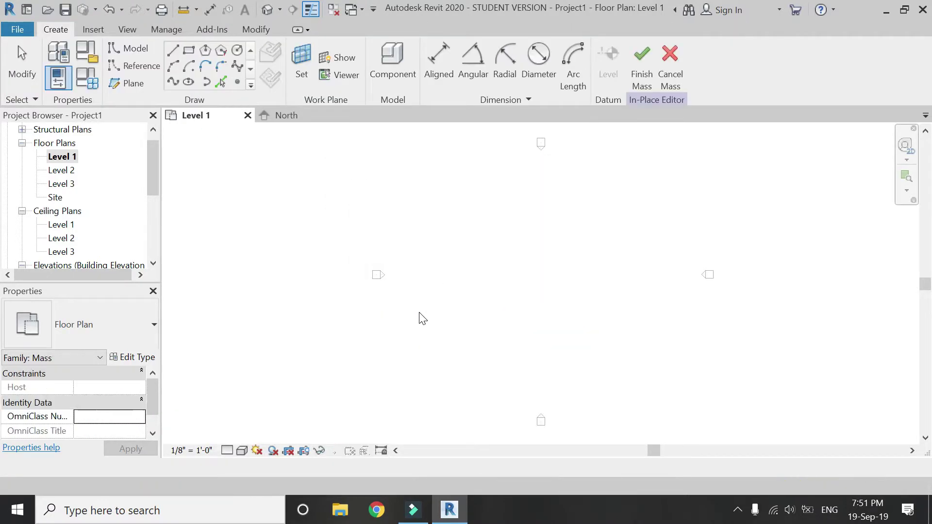
- Draw a three-point spline arching up to a peak on Level 1
click(220, 80)
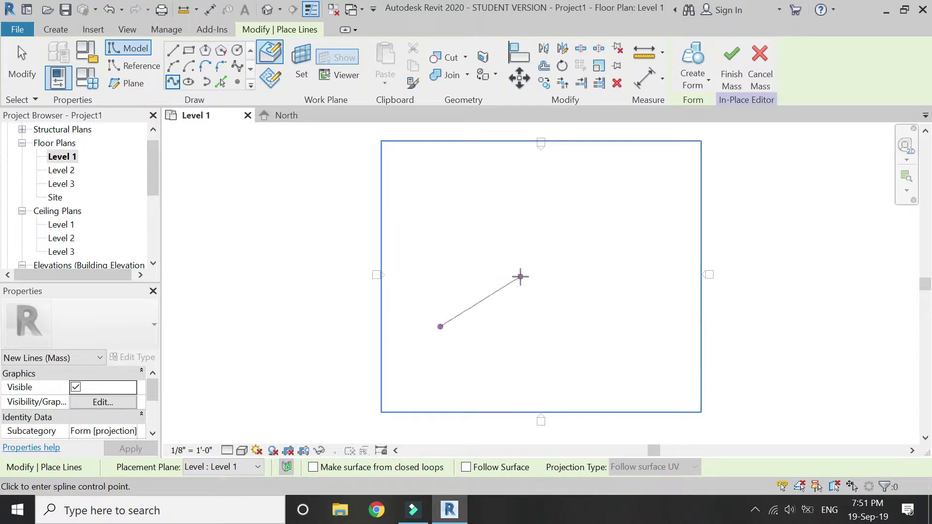
click(499, 276)
click(667, 336)
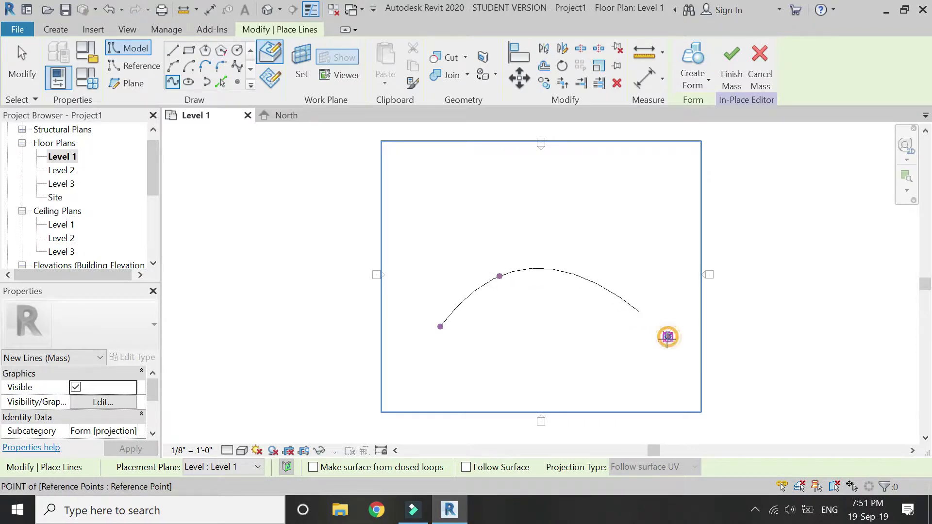
key(Escape)
key(Escape)
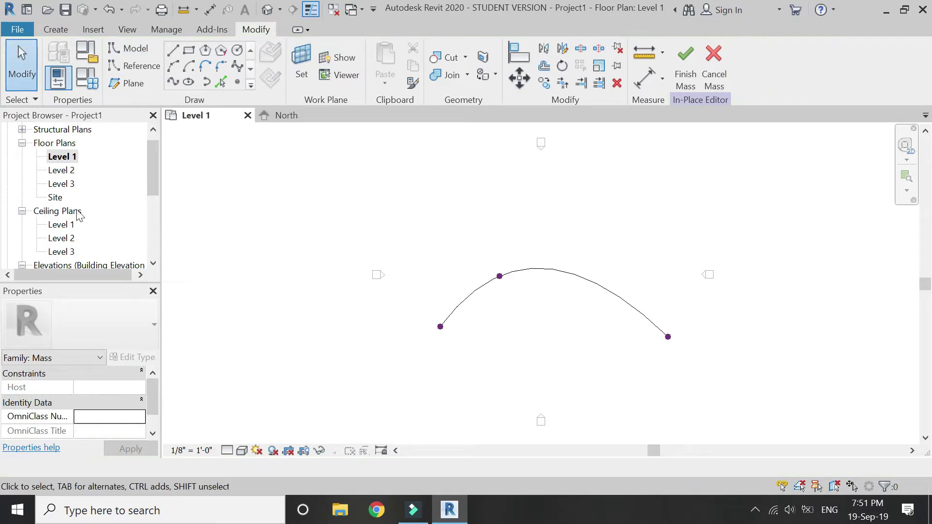
- Open the Level 3 plan and set its underlay base level to Level 1
double_click(62, 184)
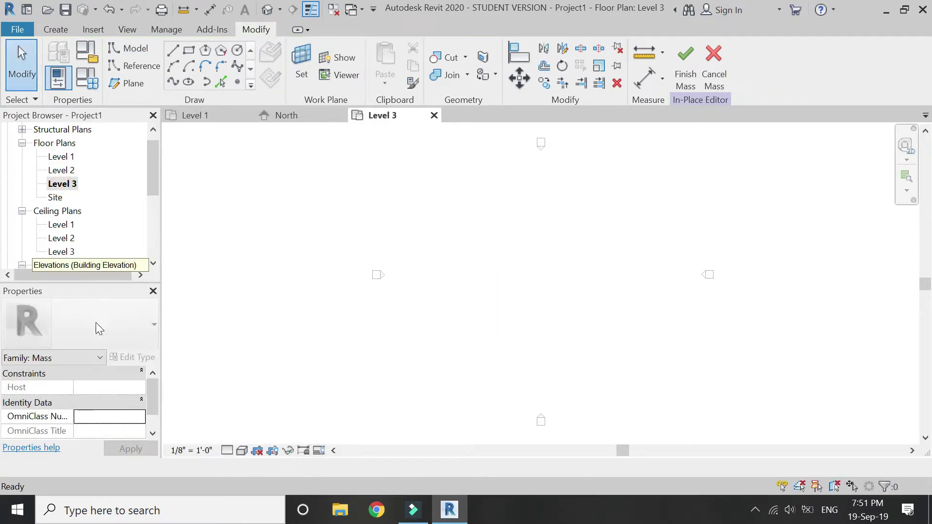
click(86, 361)
click(75, 383)
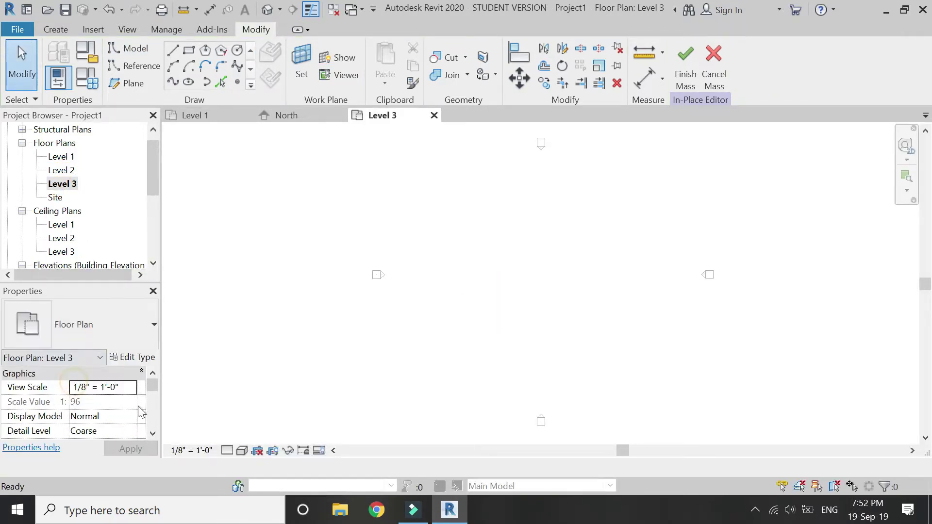
scroll(139, 413, down, 6)
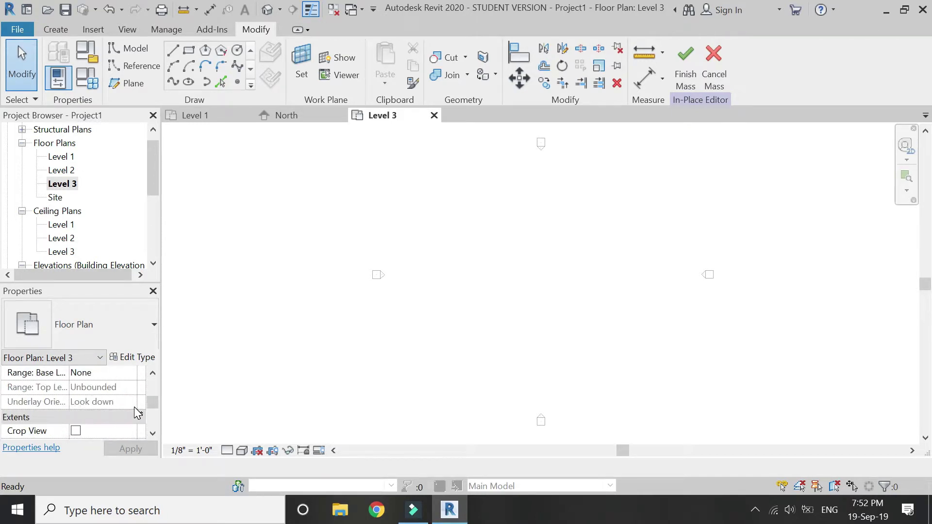
click(137, 361)
key(Escape)
click(129, 373)
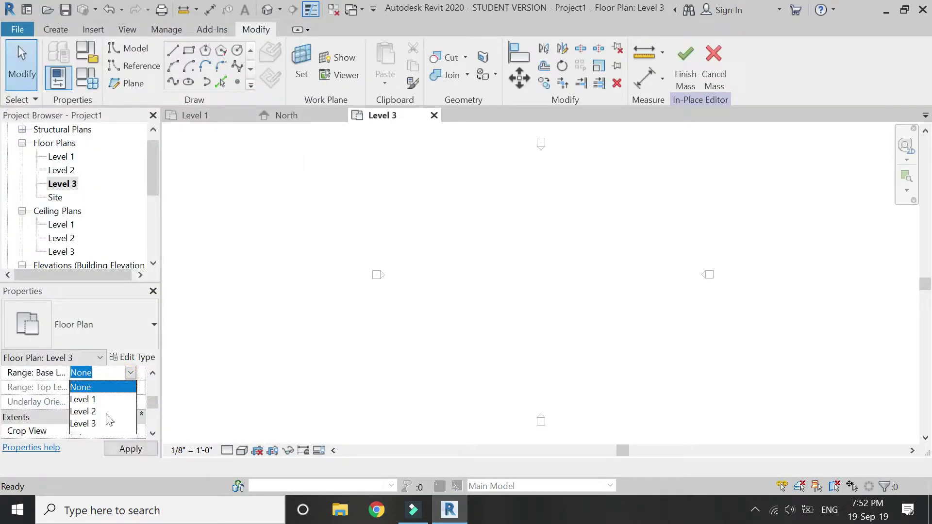
click(82, 400)
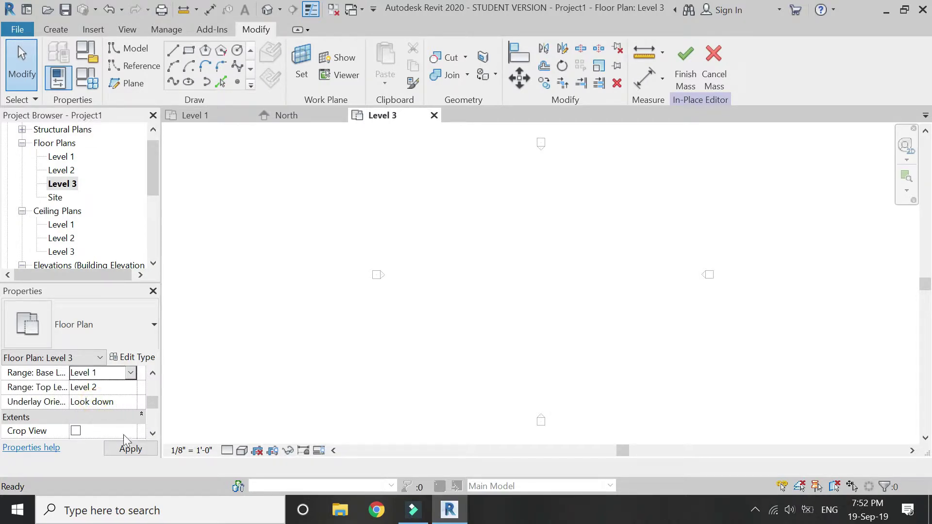
click(130, 448)
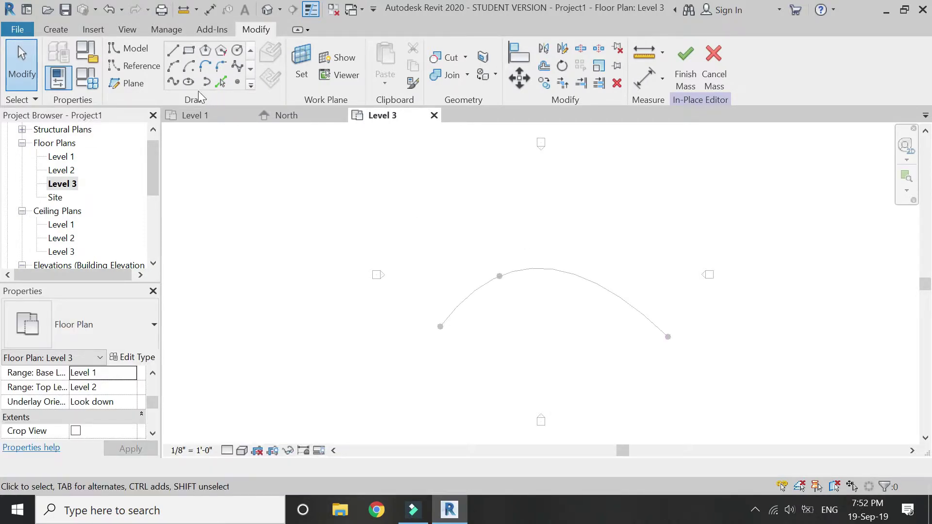
- Sketch a second, sagging three-point spline crossing the first on Level 3
click(445, 248)
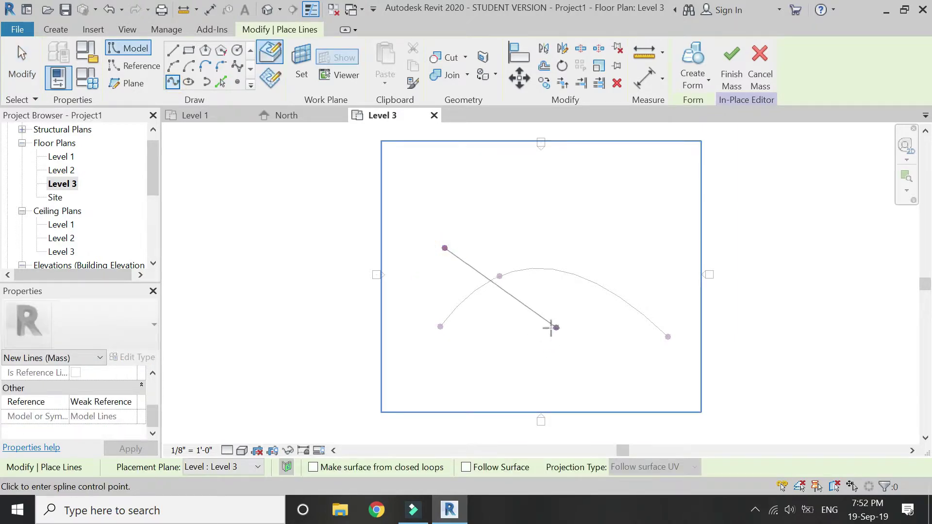
click(536, 333)
click(651, 247)
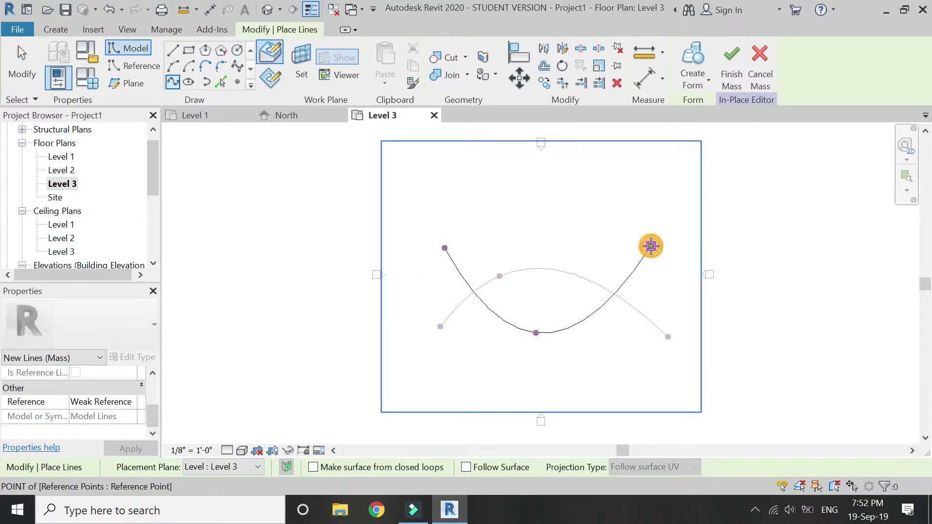
key(Escape)
key(Escape)
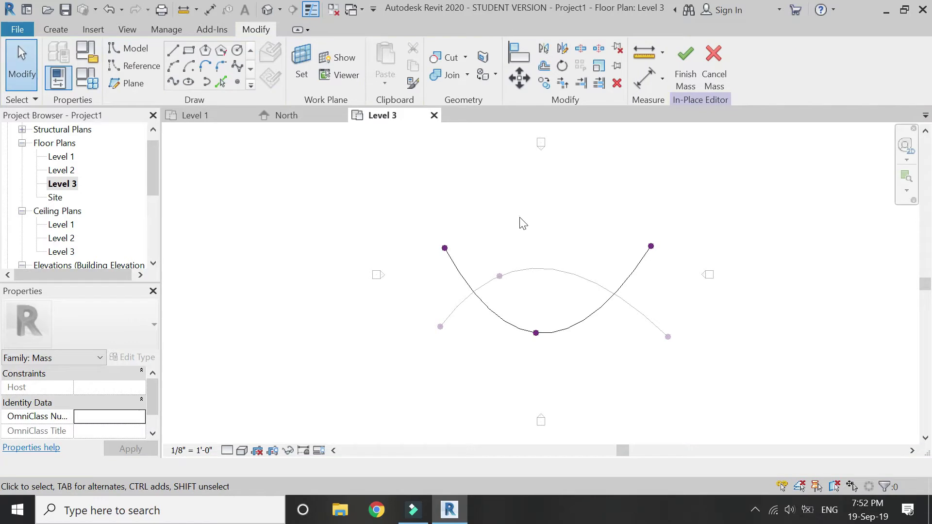
- In the 3D view, create a curved surface form from the two splines
click(268, 9)
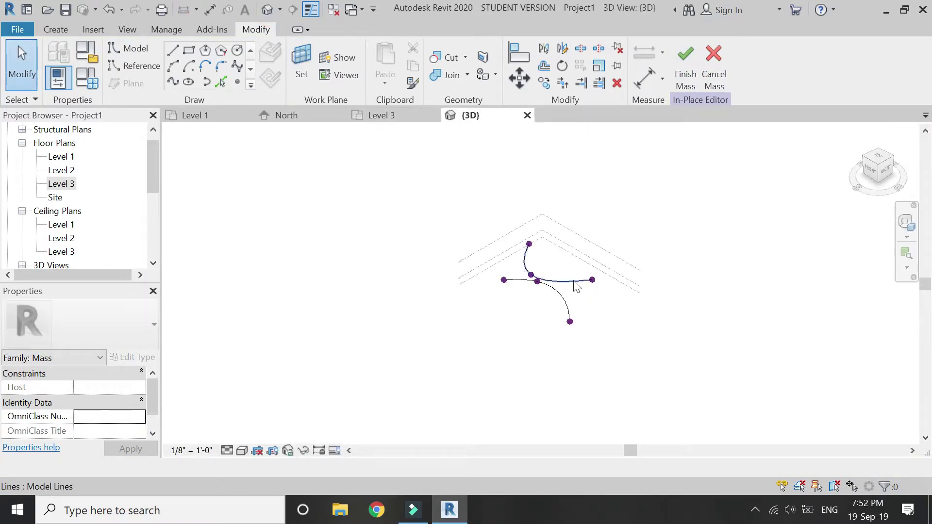
click(566, 302)
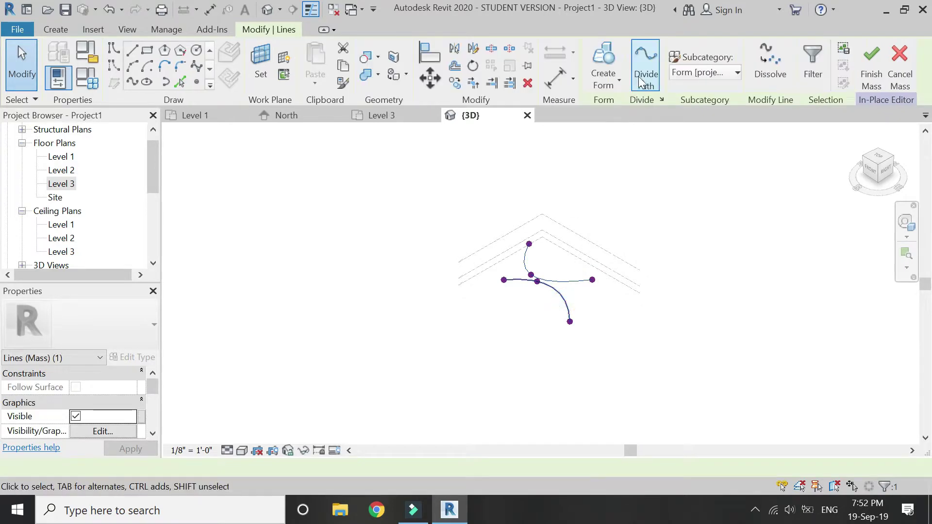
click(614, 57)
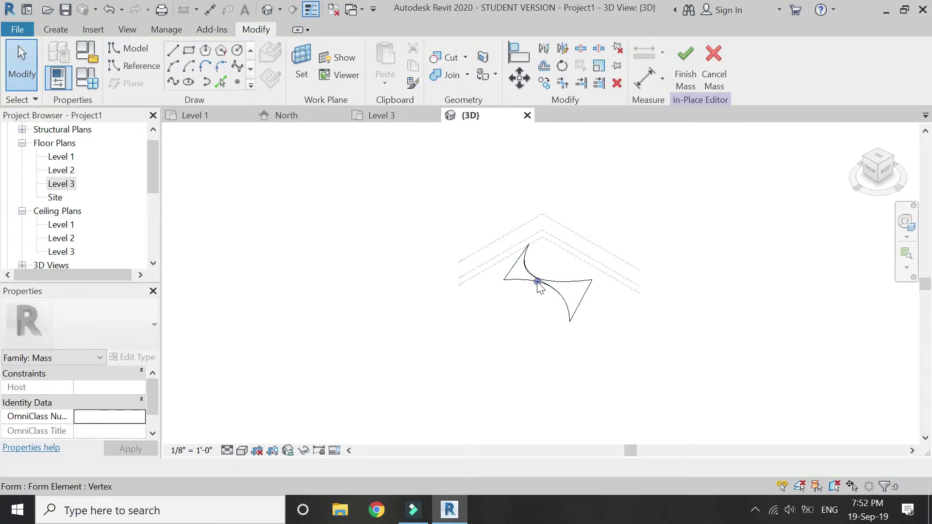
scroll(525, 297, up, 2)
- Finish Mass 1, dismiss the mesh warning, and start another in-place mass
click(674, 79)
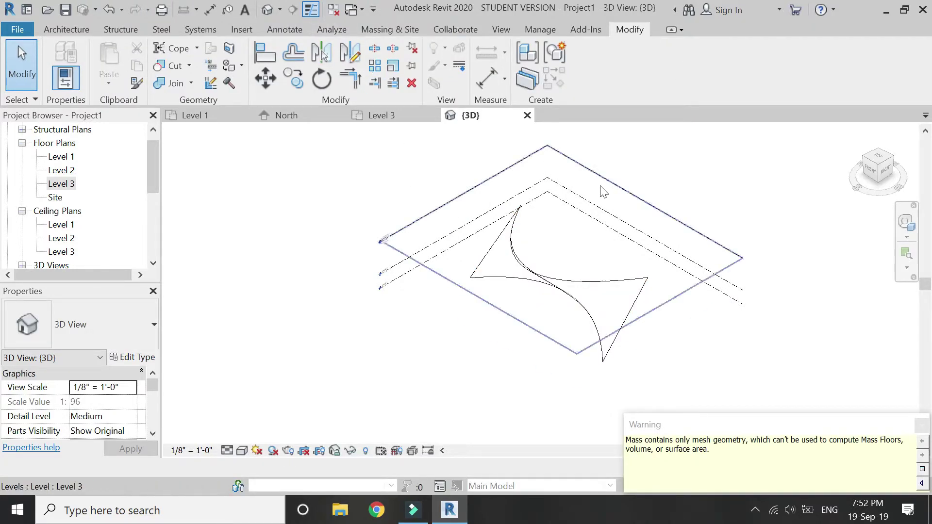
click(920, 425)
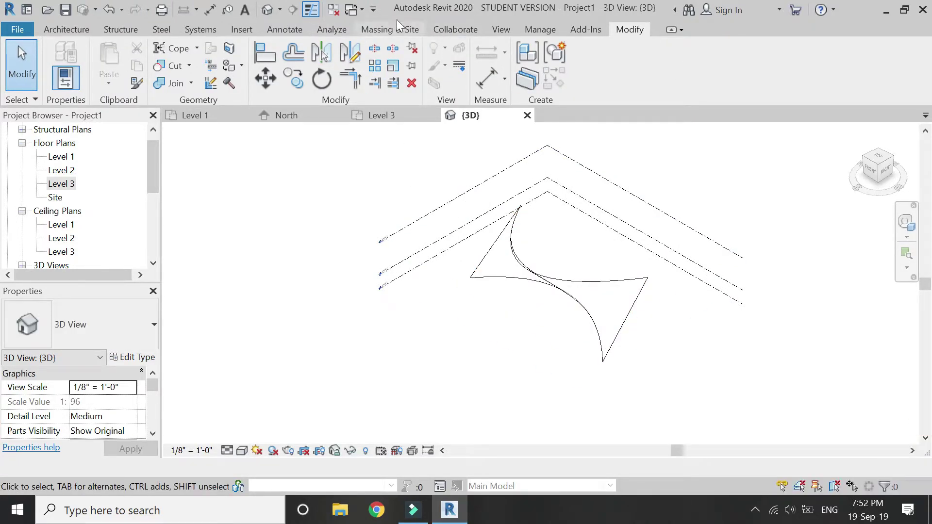
click(402, 31)
- Create the in-place mass Mass 2 and switch to the Level 1 plan
click(154, 68)
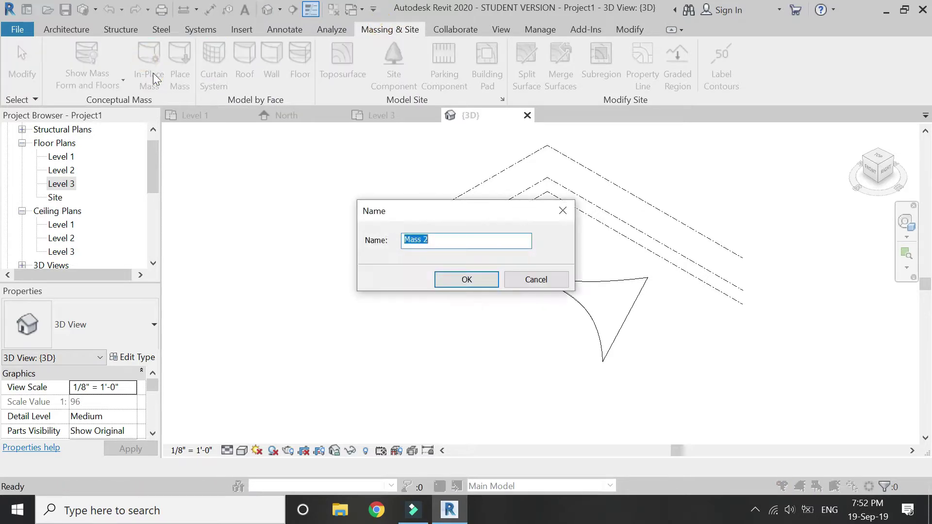
click(483, 280)
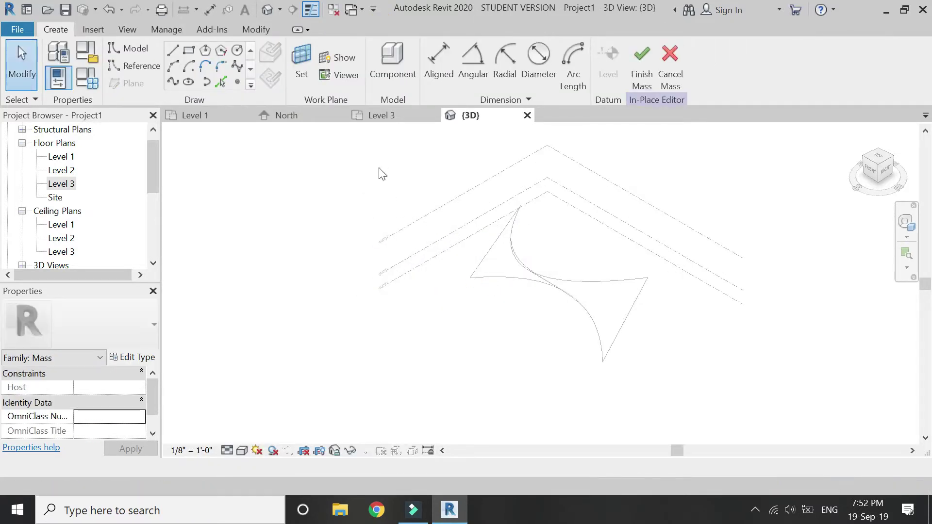
click(224, 116)
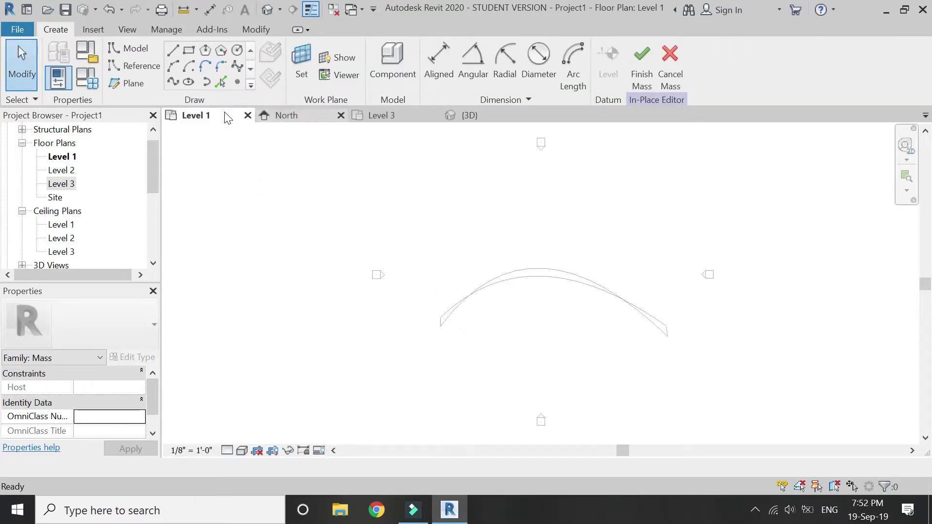
- Draw a horizontal reference plane right of the arc and name it 'elevation'
click(134, 85)
scroll(260, 264, down, 1)
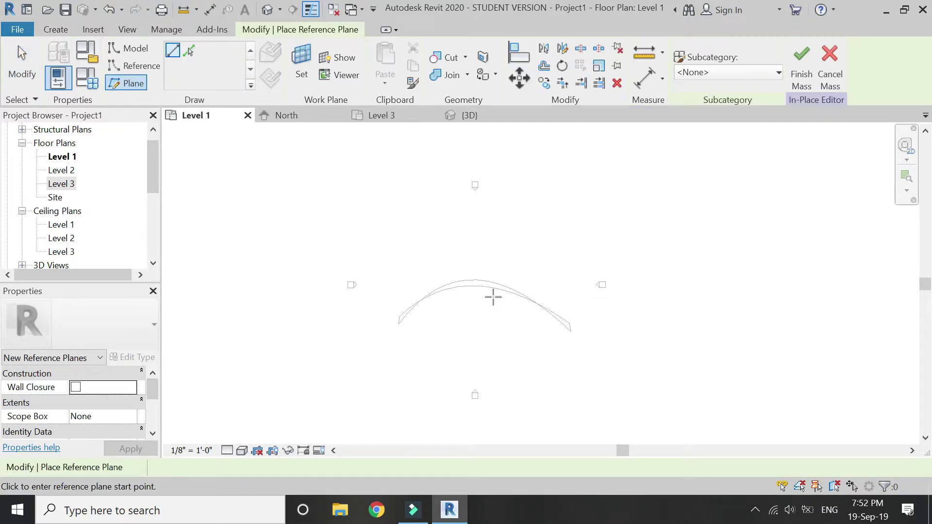
click(601, 334)
click(775, 335)
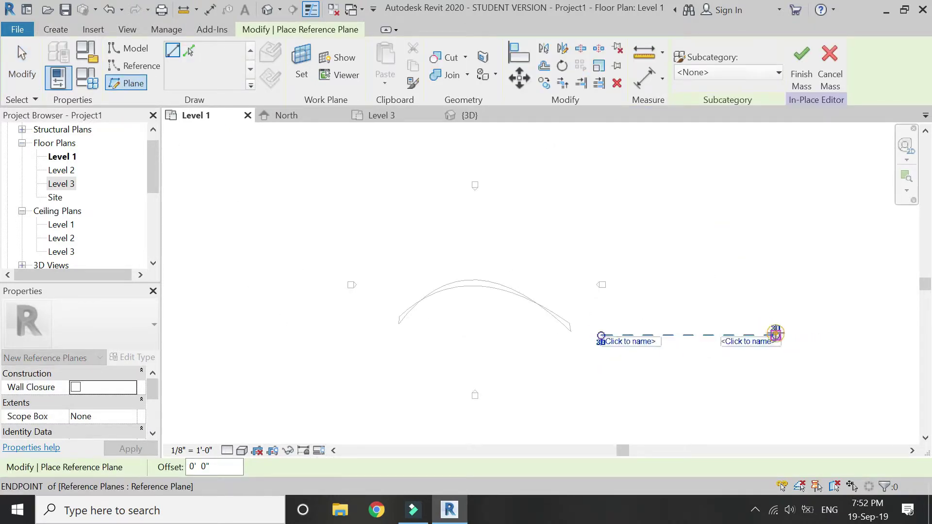
key(Escape)
click(735, 336)
click(736, 343)
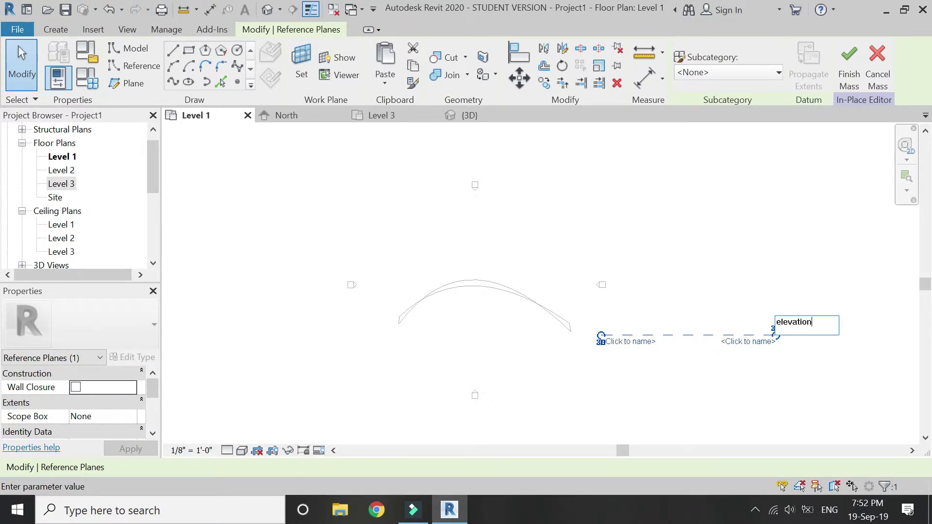
text(elevation)
key(Return)
key(Escape)
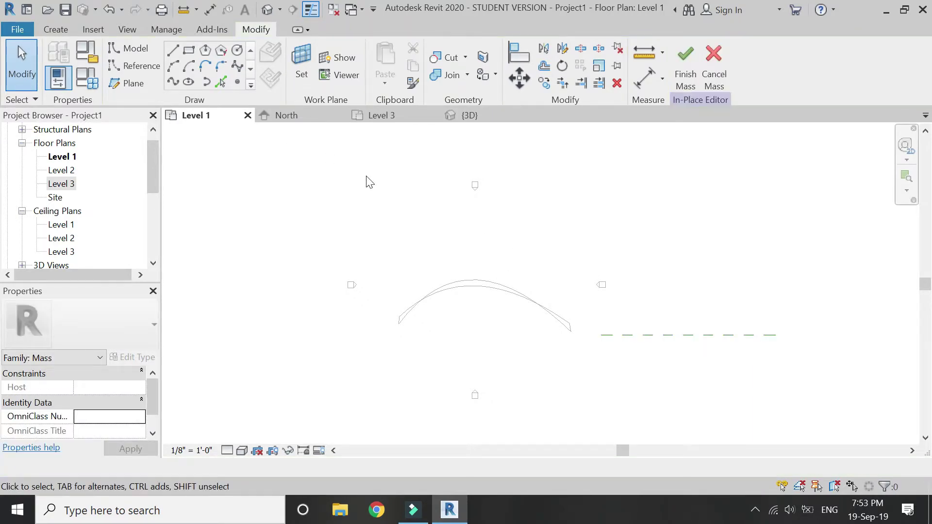
- In the North elevation, set the 'elevation' reference plane as the work plane for model lines
click(300, 113)
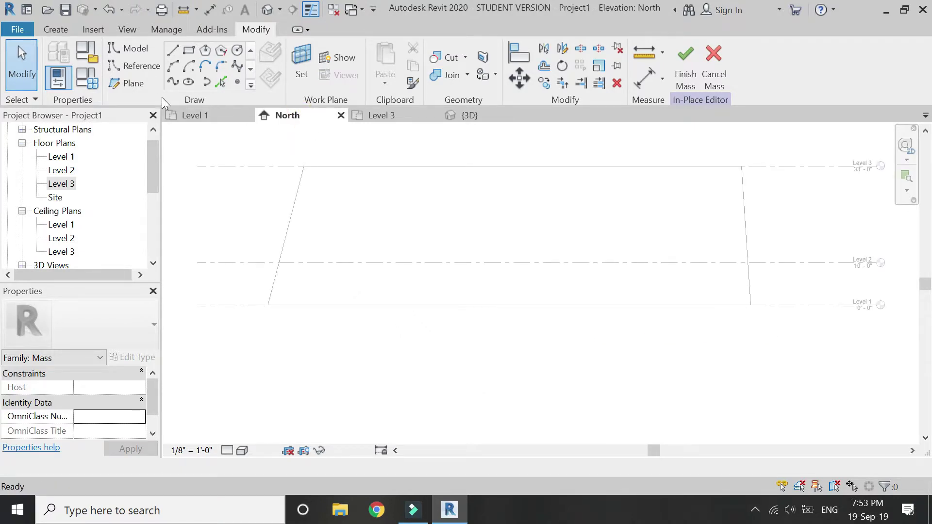
click(131, 49)
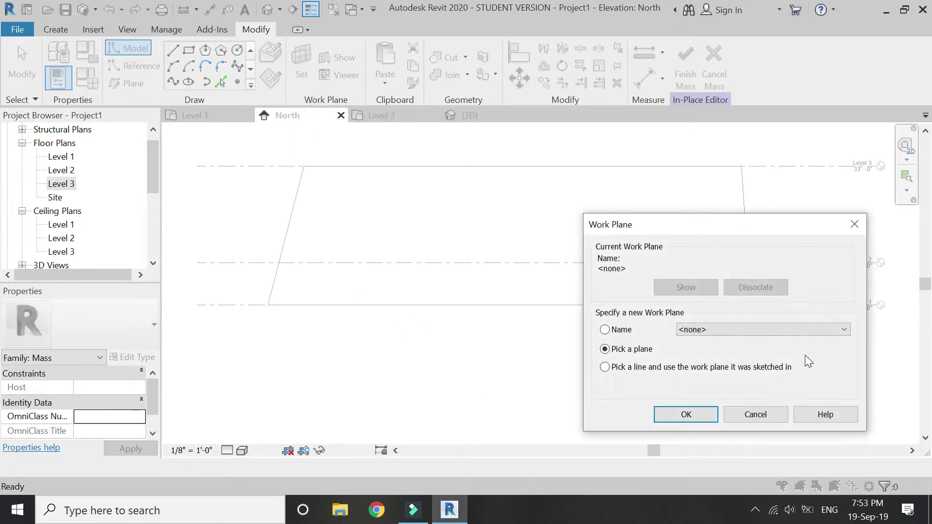
click(794, 330)
click(772, 379)
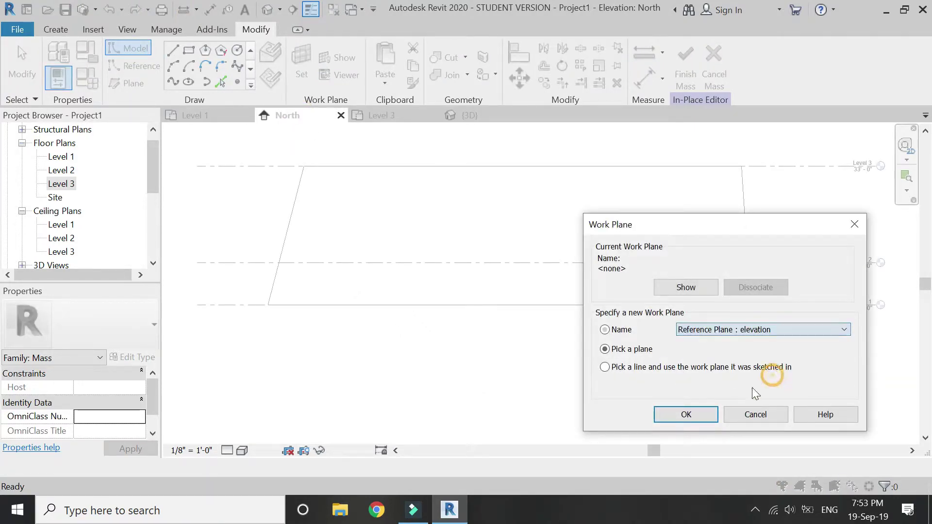
click(686, 414)
scroll(572, 374, down, 2)
scroll(644, 322, down, 2)
scroll(245, 327, up, 2)
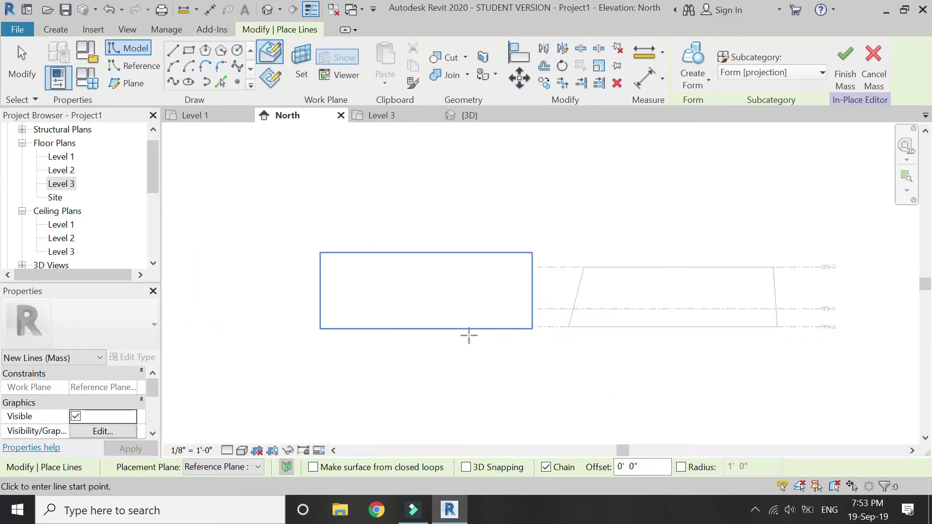
scroll(470, 335, up, 2)
- Draw the opening's 28-foot bottom edge and its left and right vertical sides
click(373, 353)
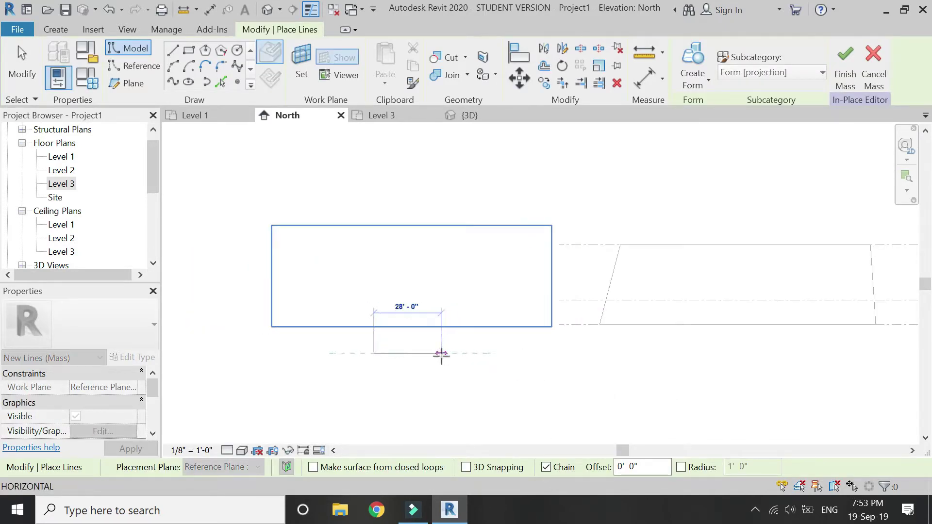
click(440, 353)
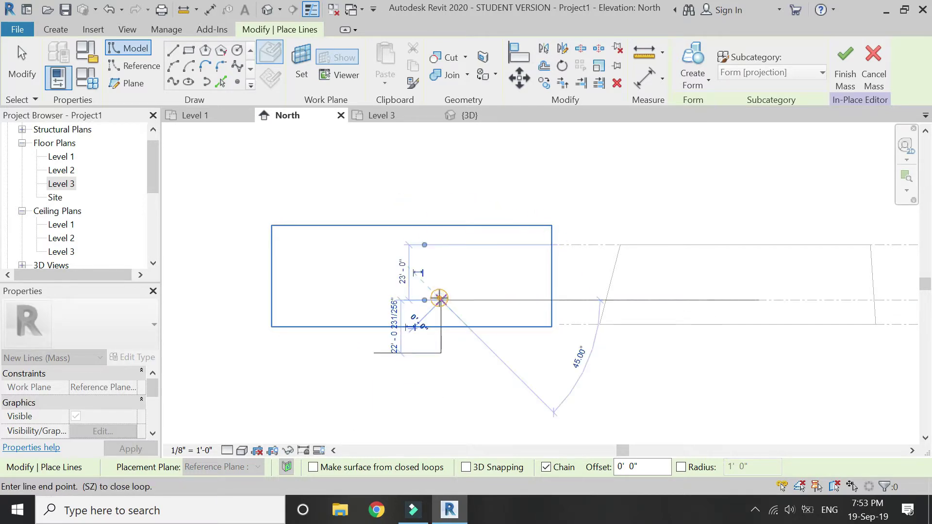
click(441, 301)
key(Escape)
key(Escape)
click(373, 353)
click(373, 301)
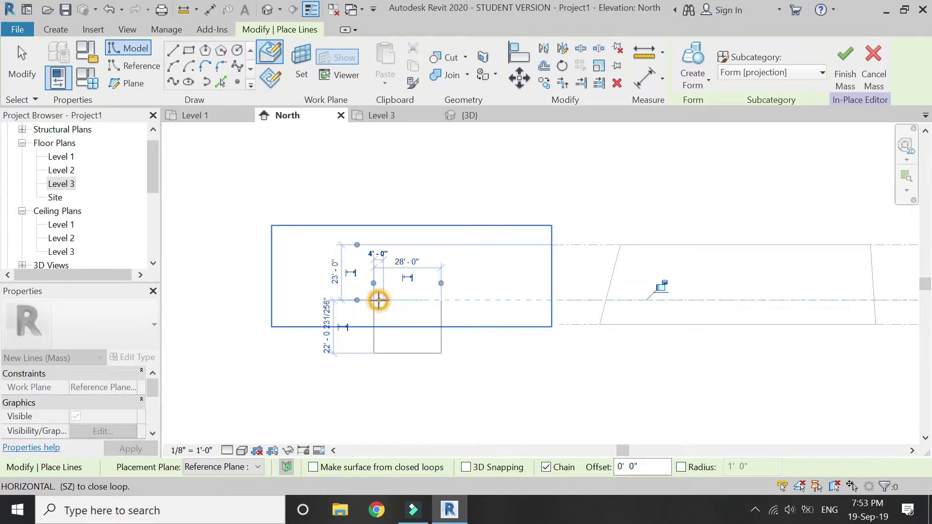
key(Escape)
- Close the top with a domed arc and chain-select all four profile lines
click(172, 65)
click(373, 301)
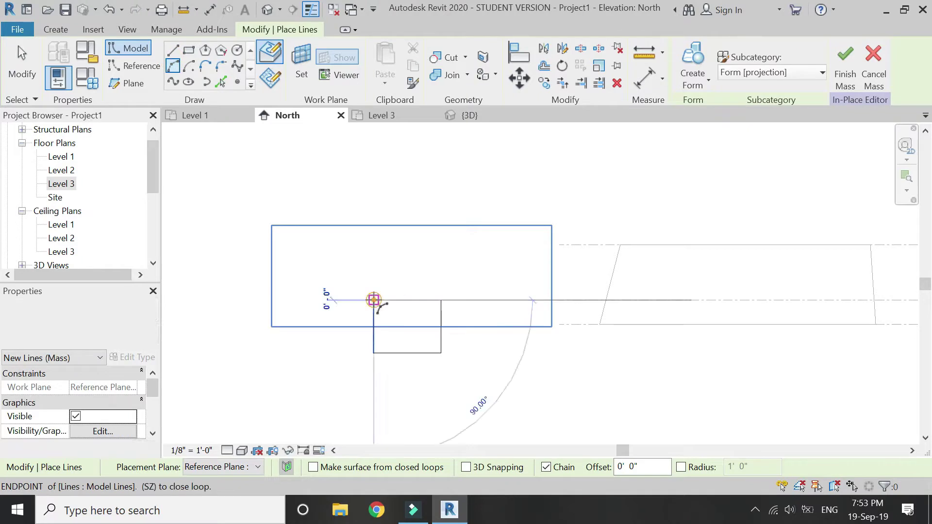
click(441, 301)
click(416, 270)
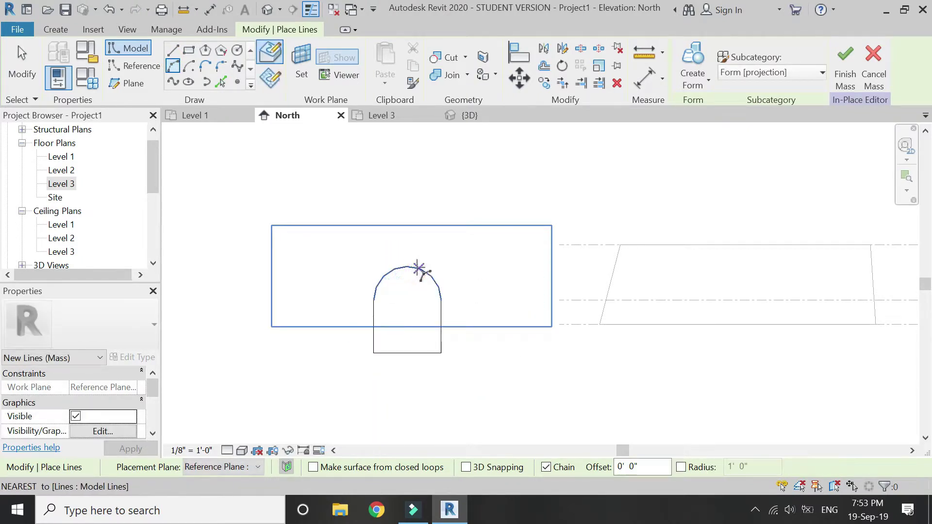
key(Escape)
key(Escape)
key(Tab)
click(440, 294)
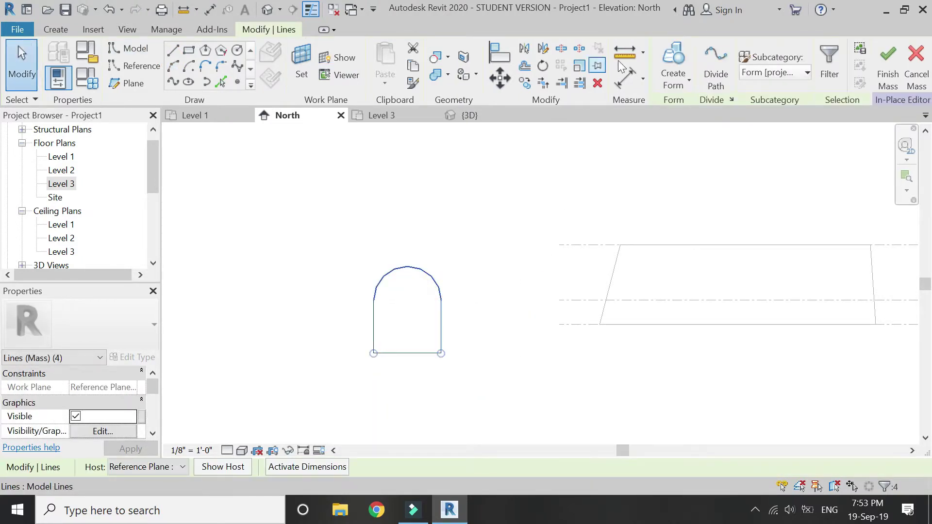
- Extrude the arch profile into a solid, finish the mass, and show the 3D view shaded
click(672, 68)
click(376, 204)
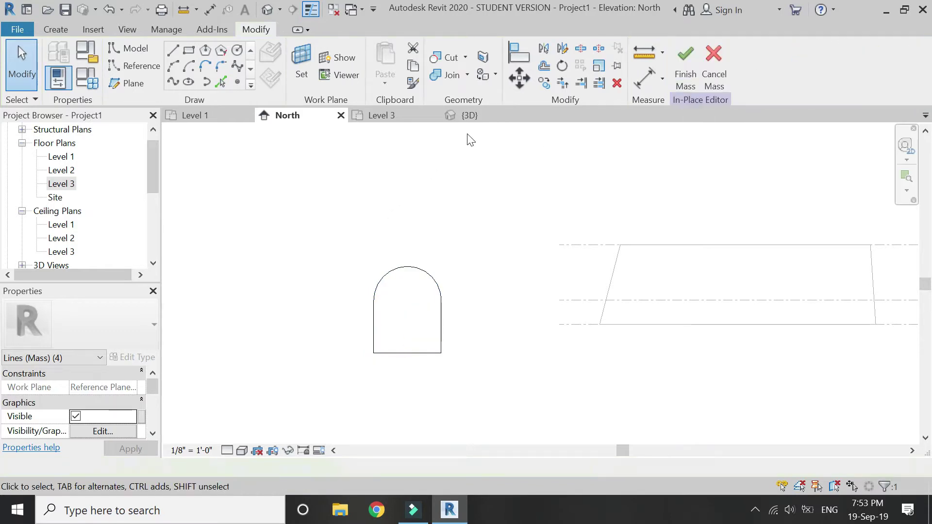
click(473, 116)
scroll(414, 231, down, 2)
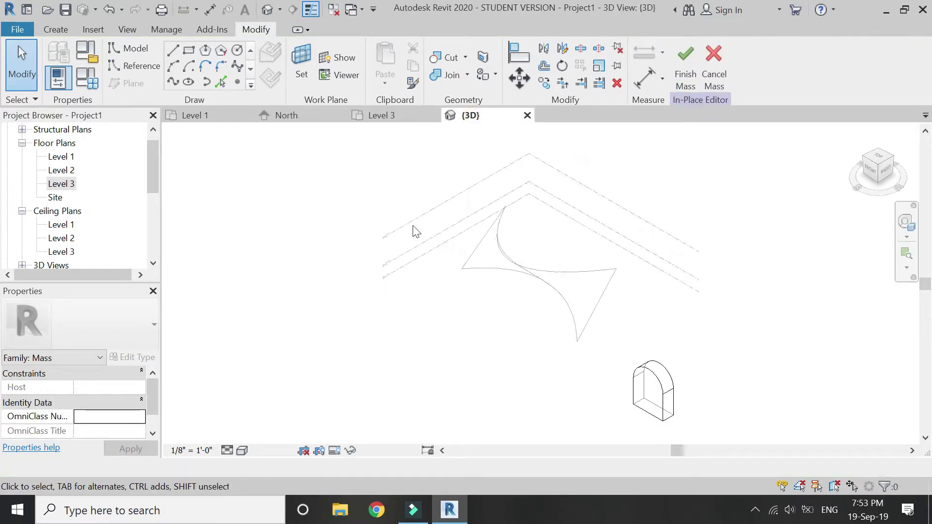
click(677, 91)
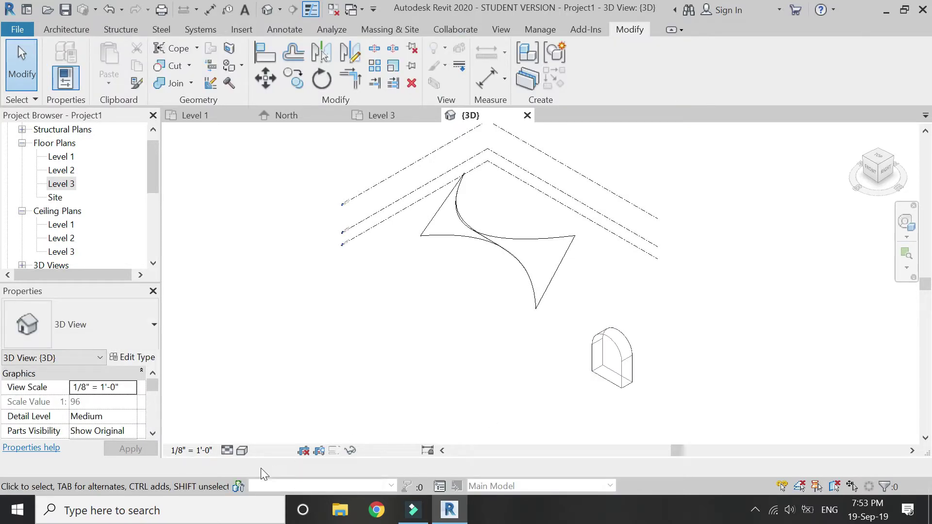
click(242, 450)
click(291, 416)
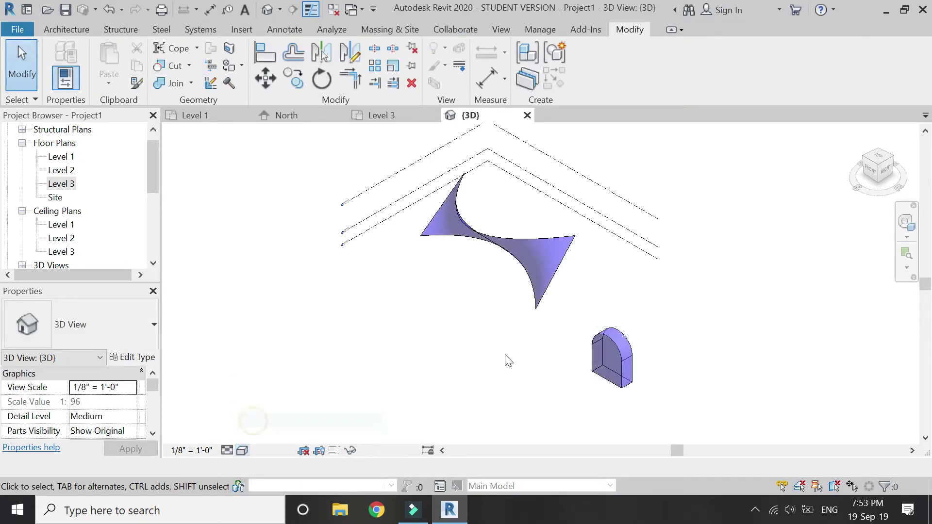
- From the Right view, drag the arched mass's handle to lengthen it
click(620, 340)
click(886, 175)
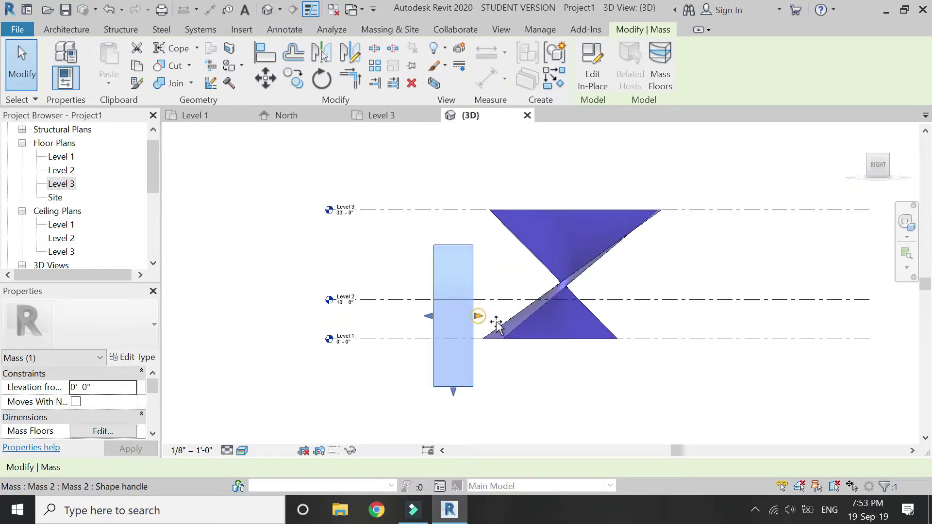
drag(496, 324, 730, 328)
click(903, 134)
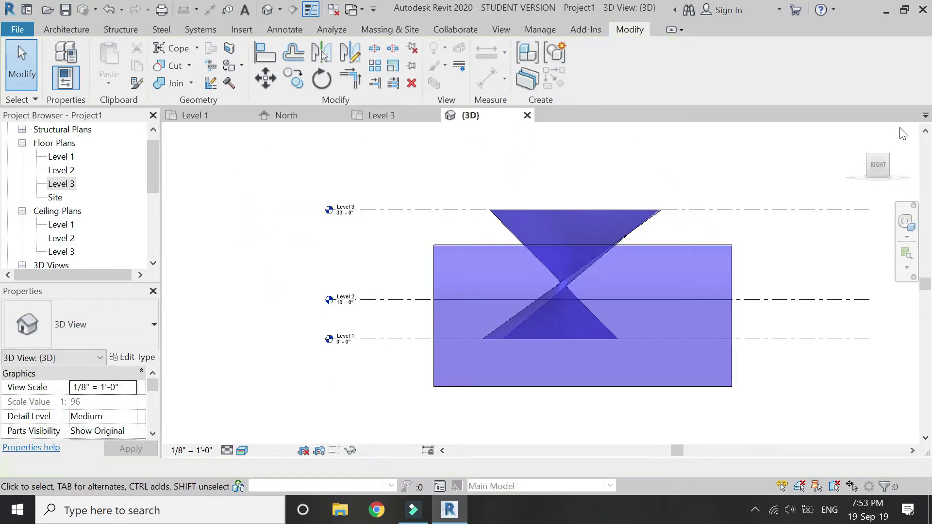
- From the Top view, move the arched box across the twisted mass
click(879, 150)
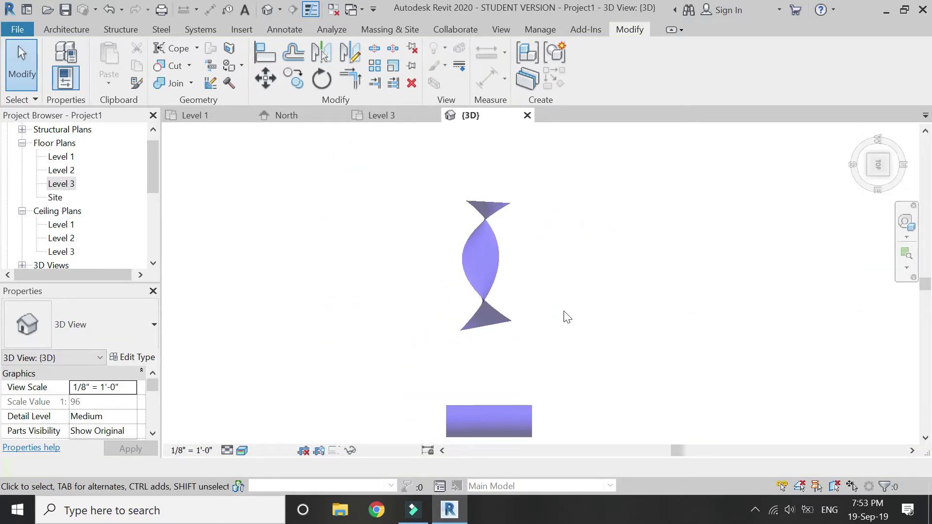
drag(612, 376, 460, 441)
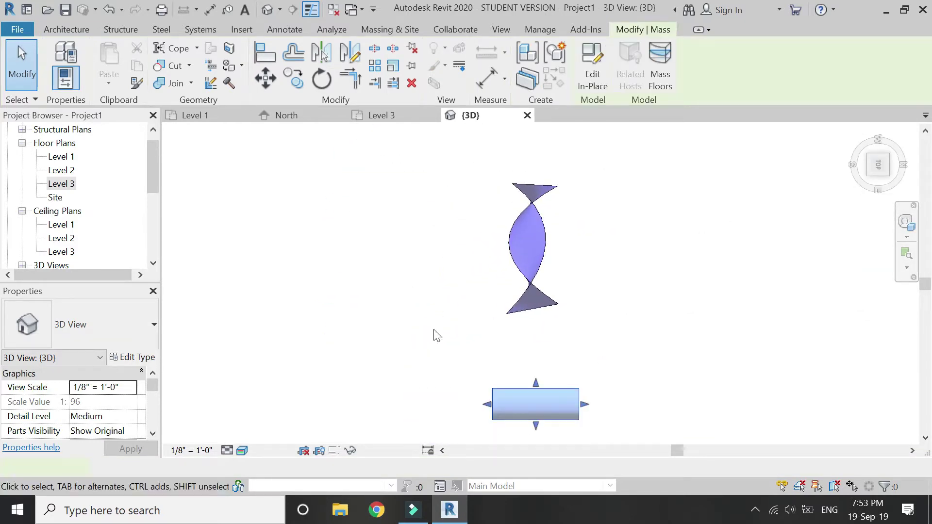
click(645, 354)
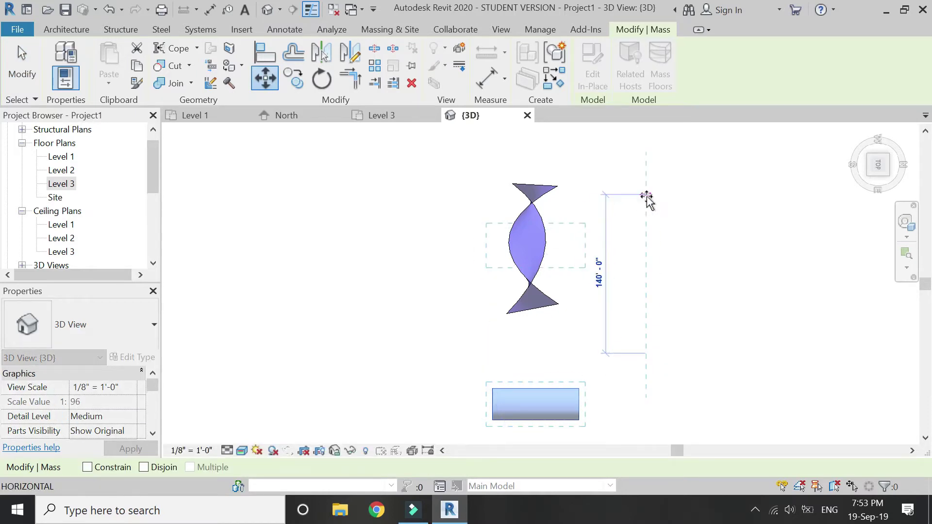
click(646, 196)
key(Escape)
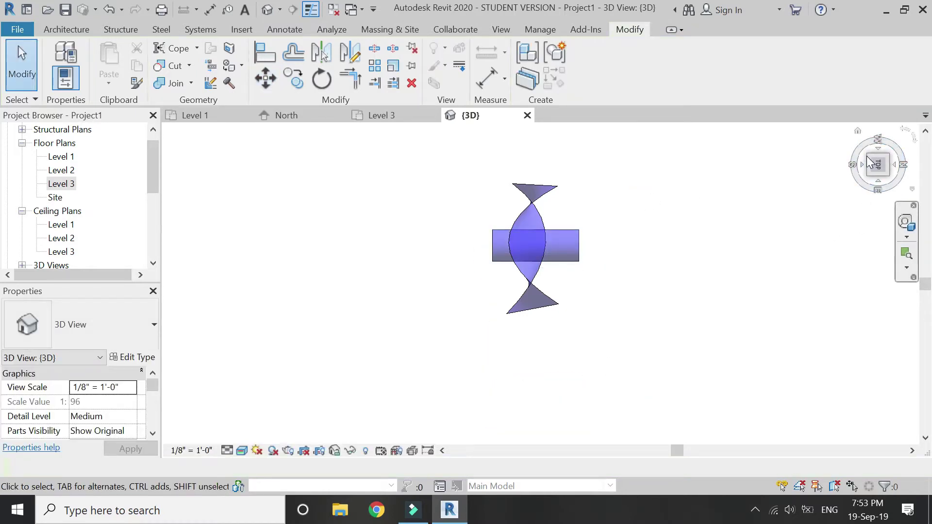
- Cut the twisted mass with the arched box using Cut Geometry
click(869, 155)
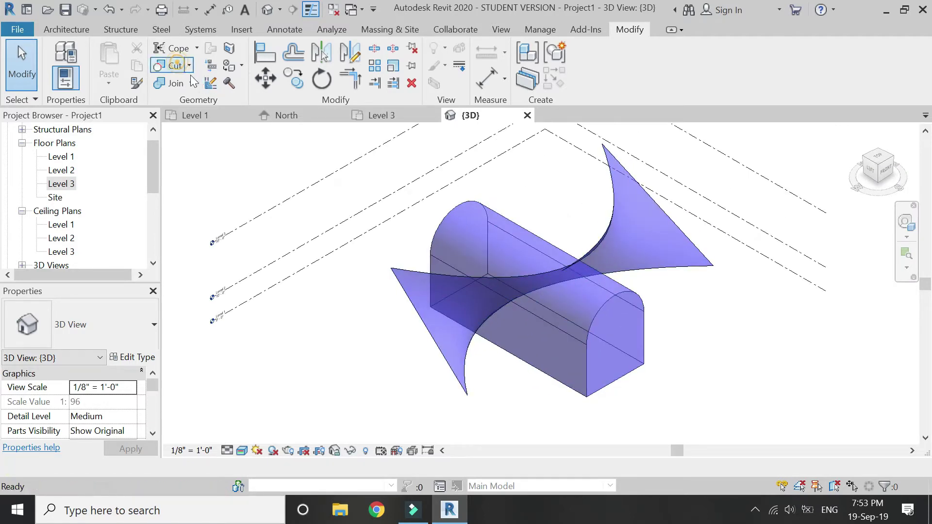
click(176, 65)
click(612, 210)
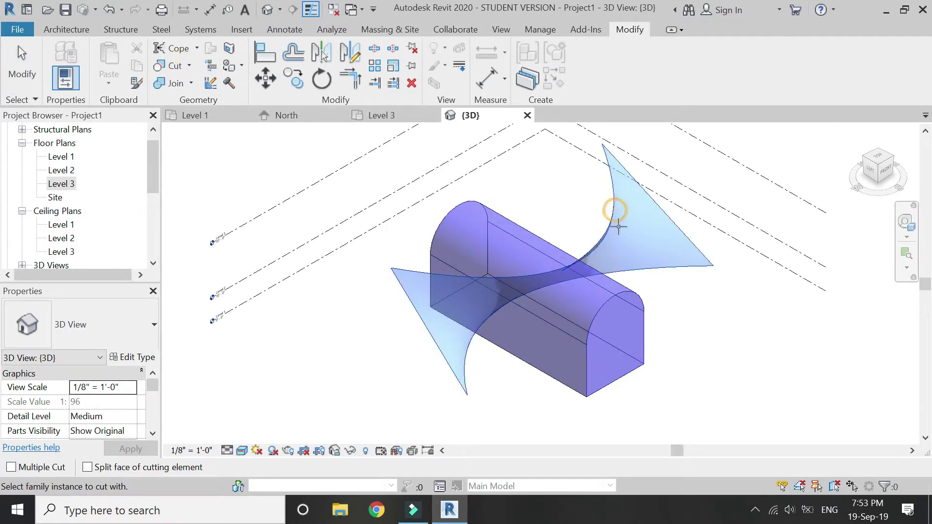
click(611, 305)
key(Escape)
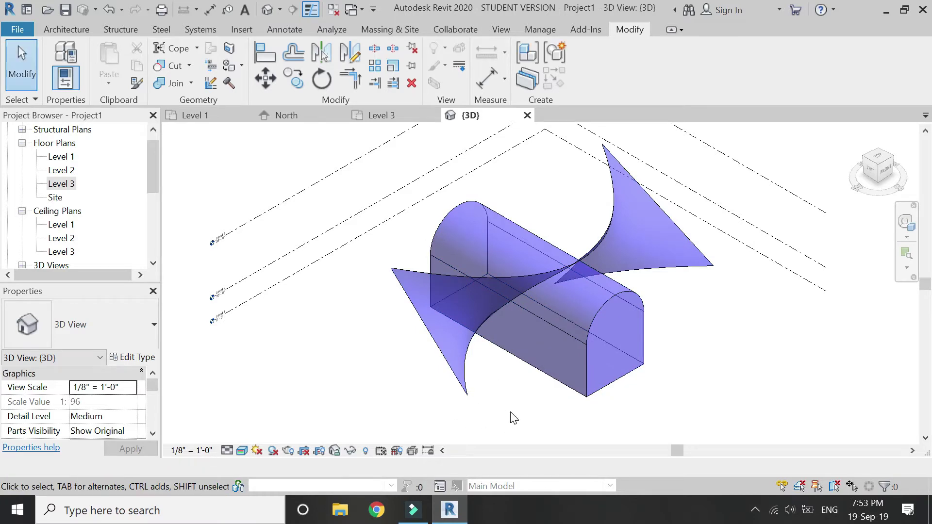
- Place a Wall by Face on the curved mass face, then delete the arched box mass
click(367, 29)
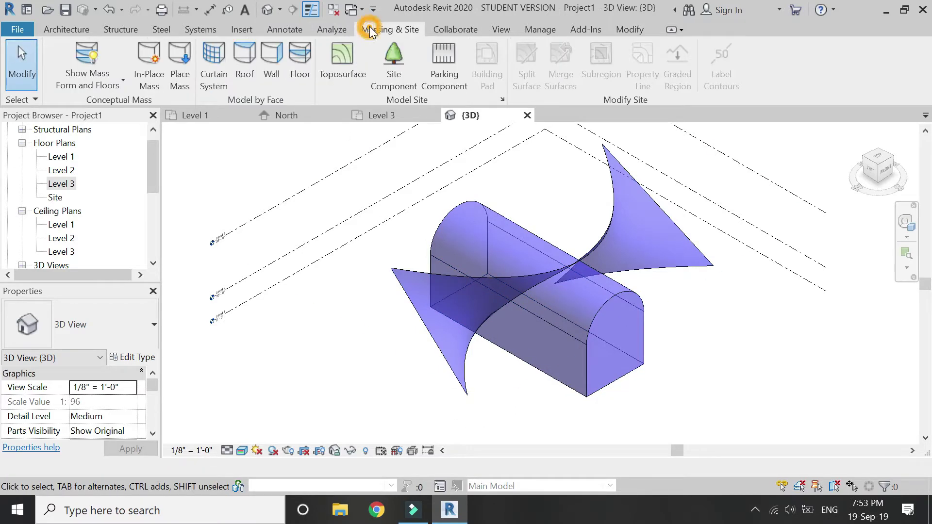
click(271, 60)
click(611, 210)
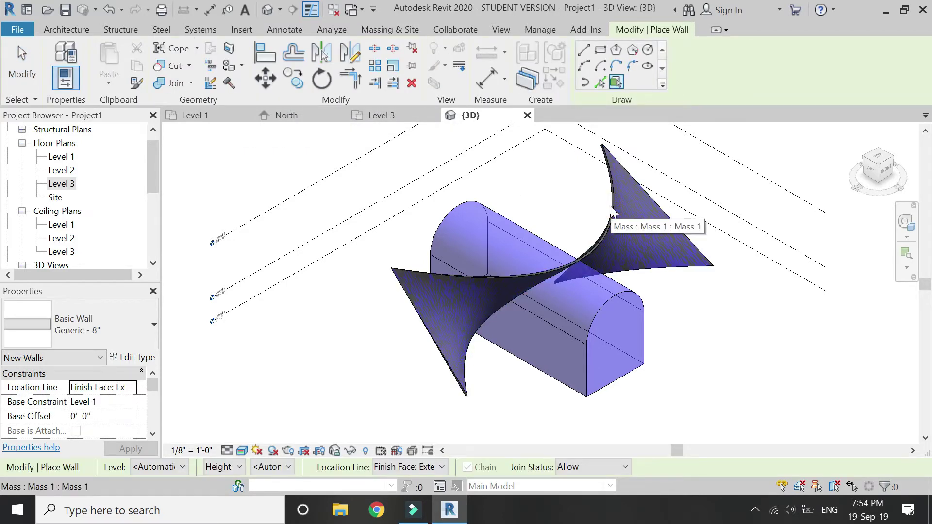
key(Escape)
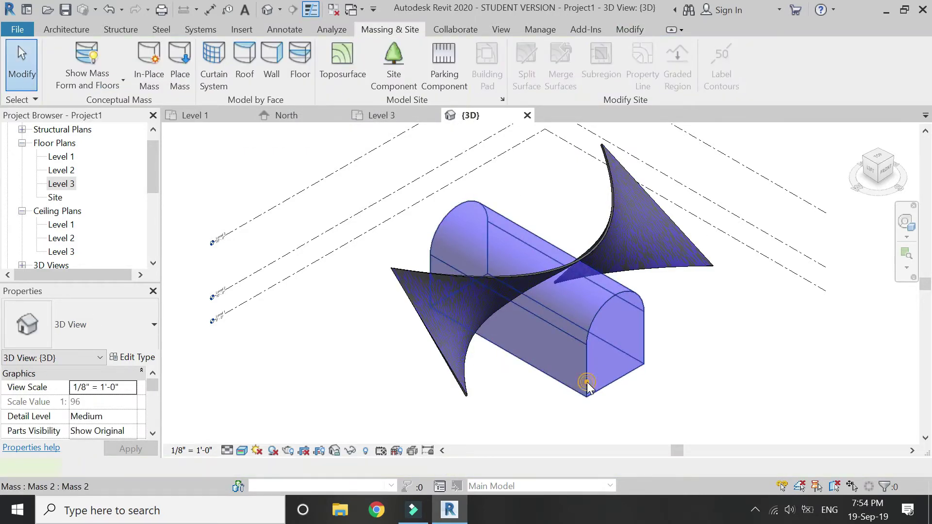
click(587, 384)
key(Delete)
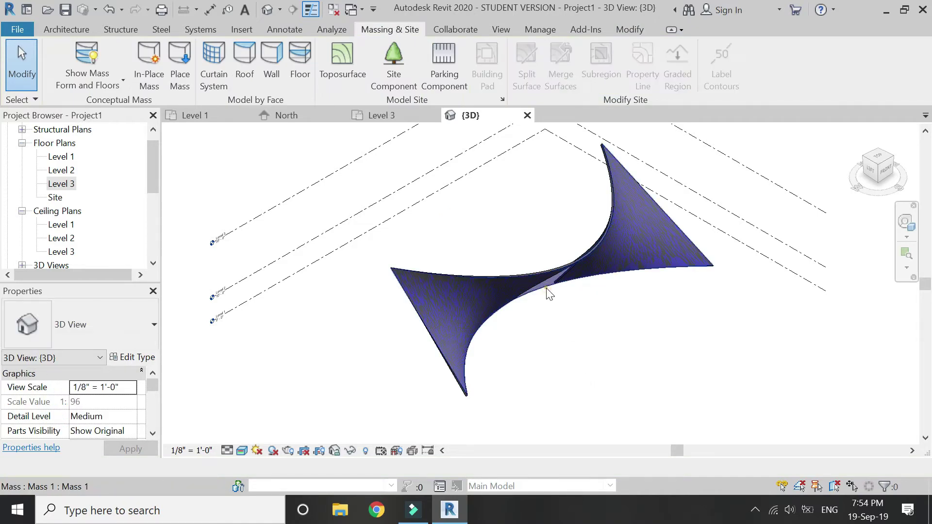
- Delete the curved mass, then orbit and zoom to a front view of the arched-opening wall
click(546, 293)
key(Delete)
click(905, 223)
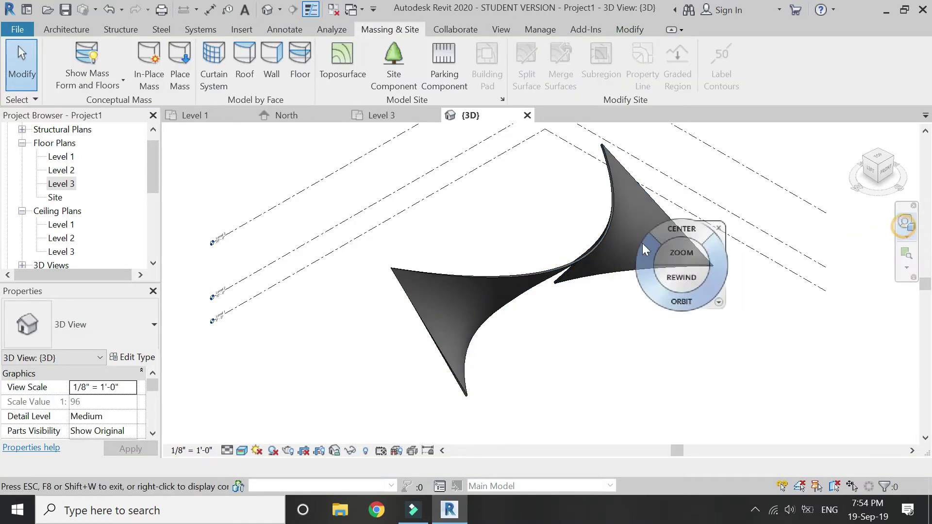
drag(680, 231, 560, 290)
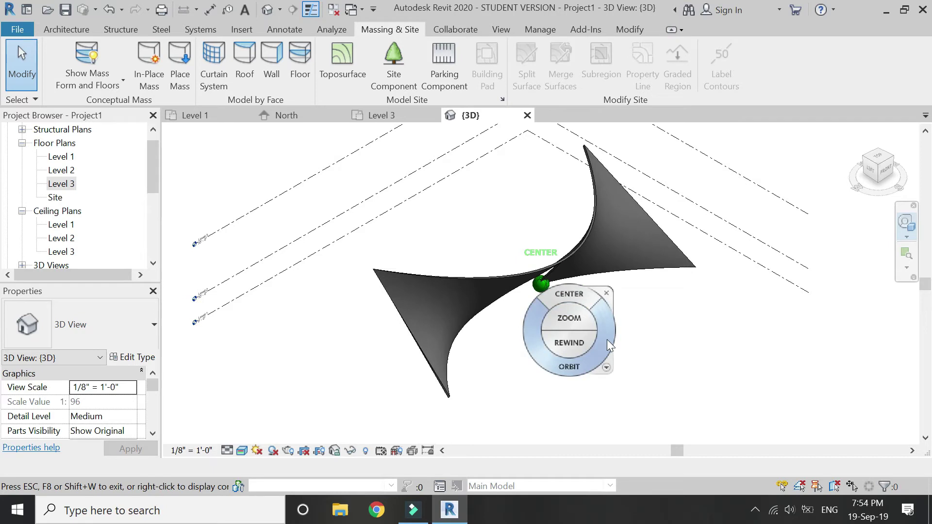
drag(607, 340, 383, 321)
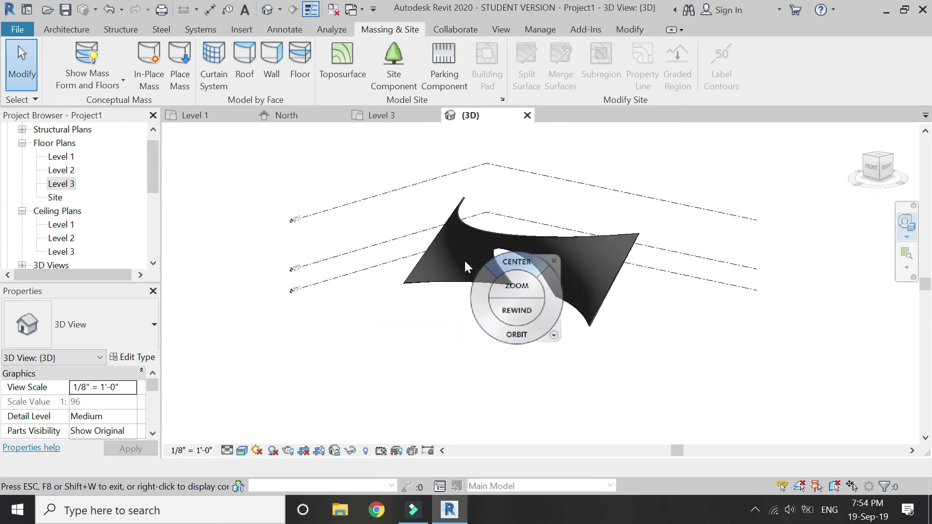
scroll(459, 255, up, 3)
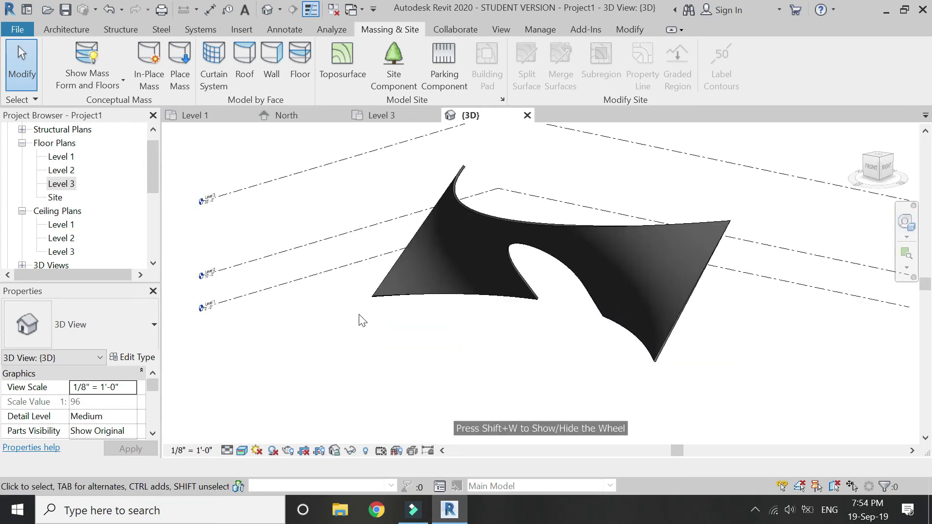